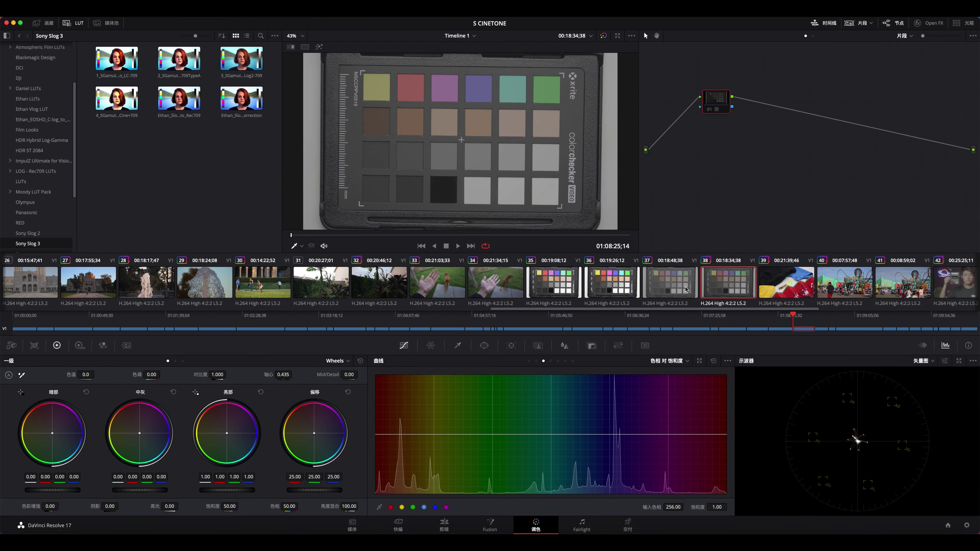
Compare the vectorscope traces of color checker clips 37 and 38 by switching between them
click(680, 287)
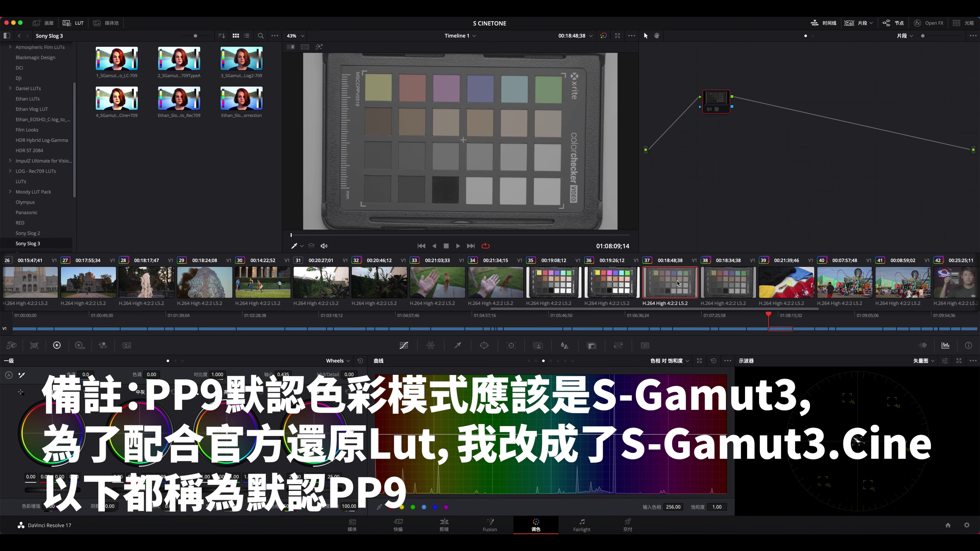
click(731, 281)
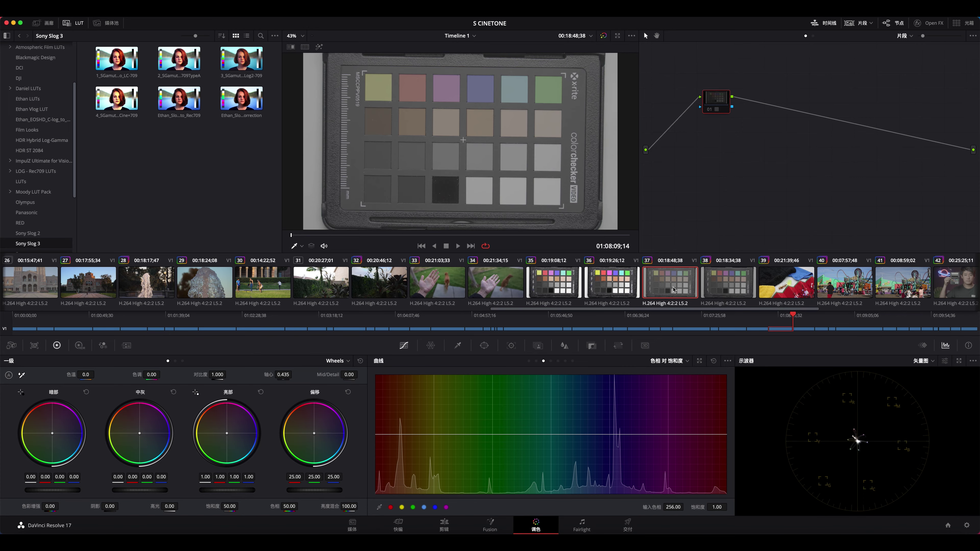
click(687, 285)
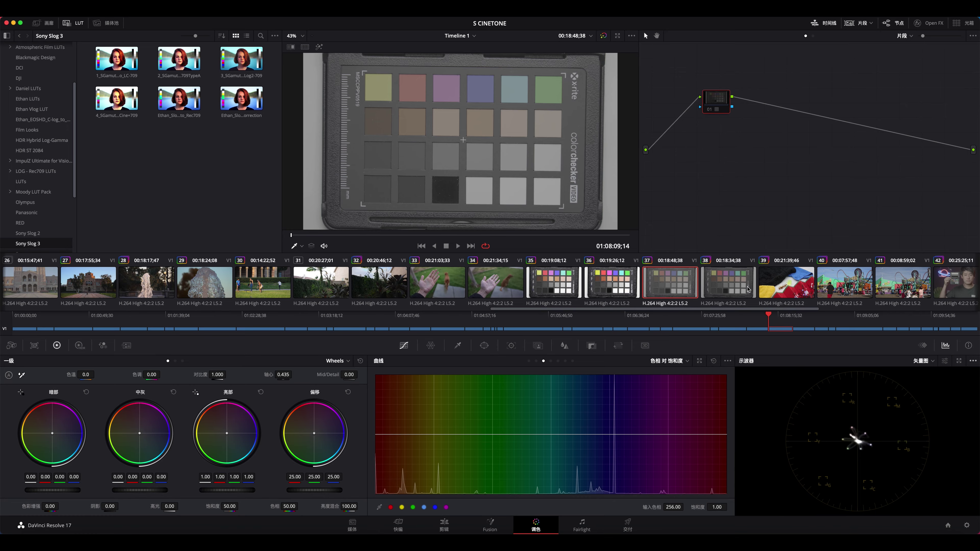
click(738, 285)
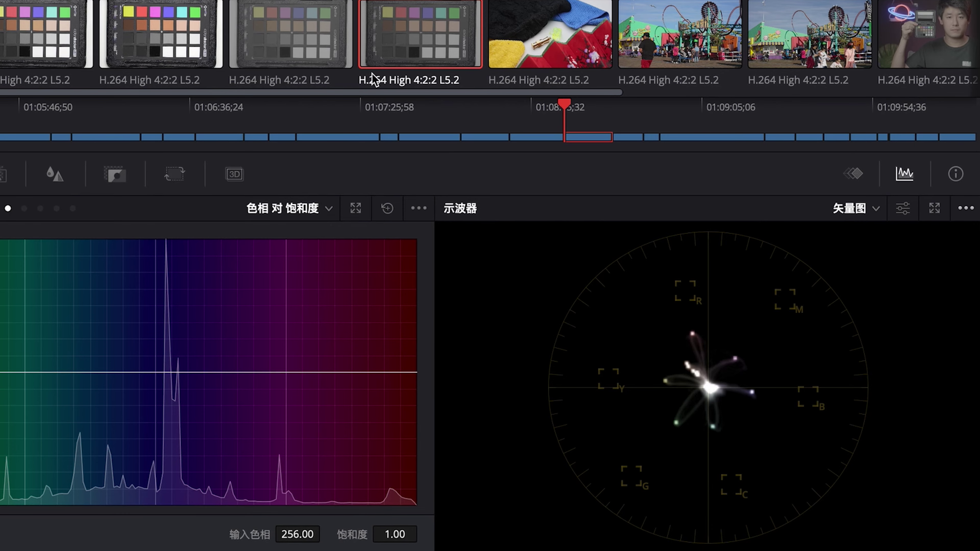
key(Up)
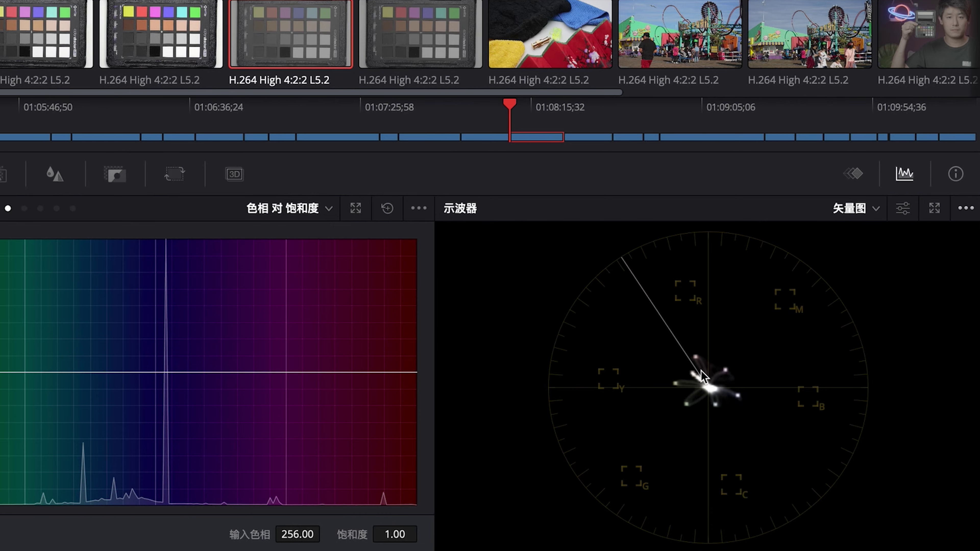
click(386, 27)
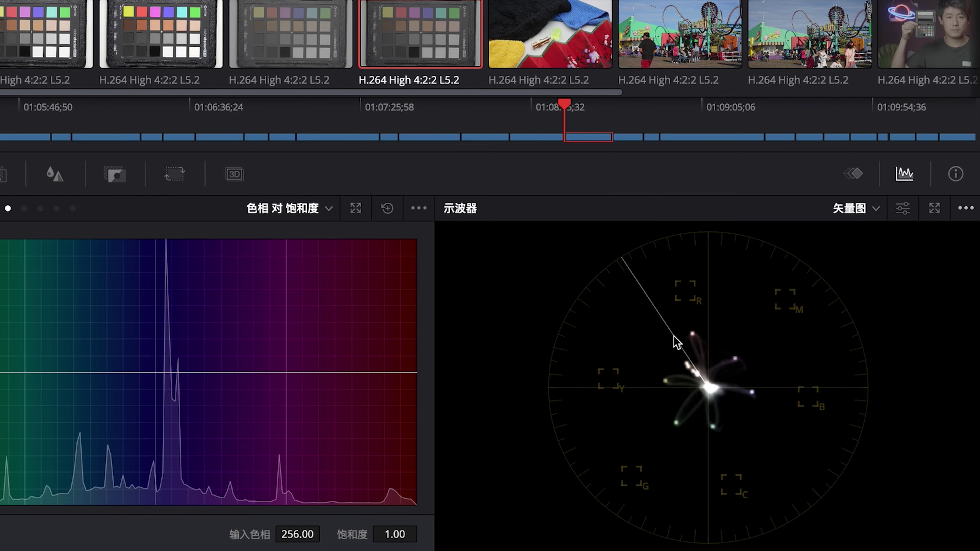
key(Up)
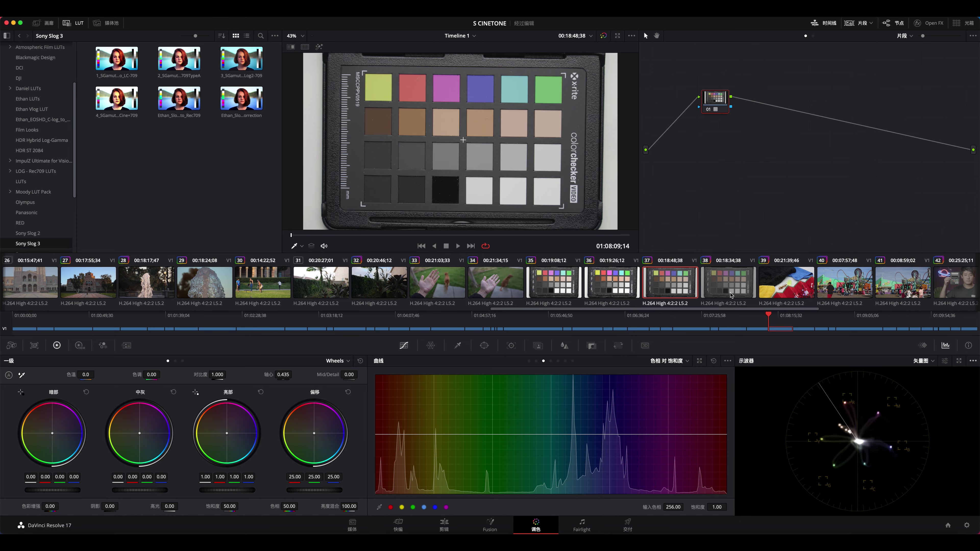
Turn on the LUT correction for color checker clip 38
click(731, 295)
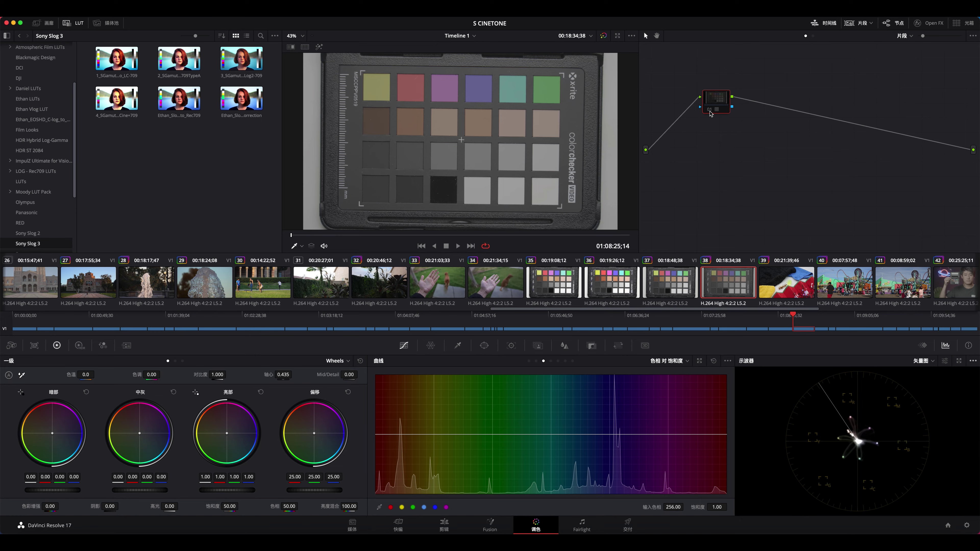
middle_click(774, 288)
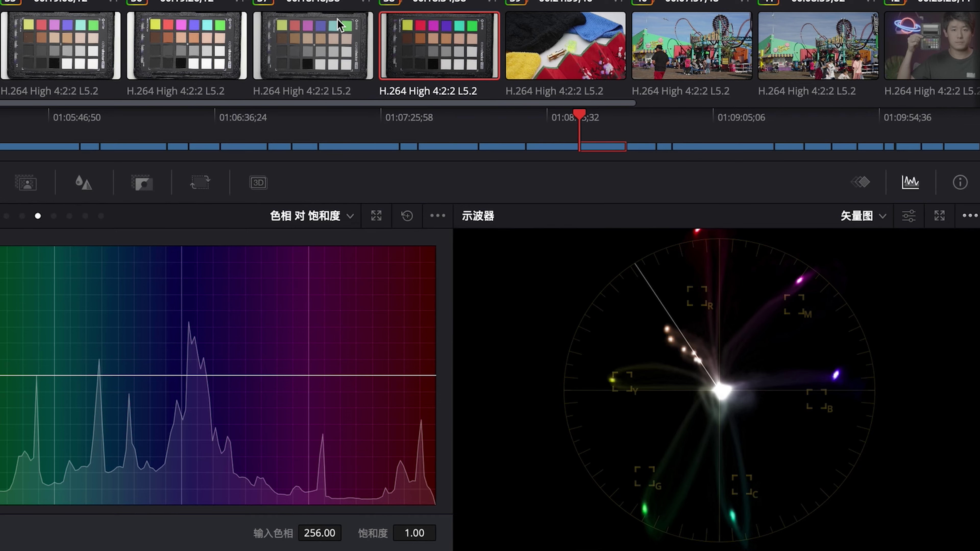
Compare portrait clips 42 and 43 holding the color checker, examining their skin tones and vectorscope traces
drag(517, 103, 570, 102)
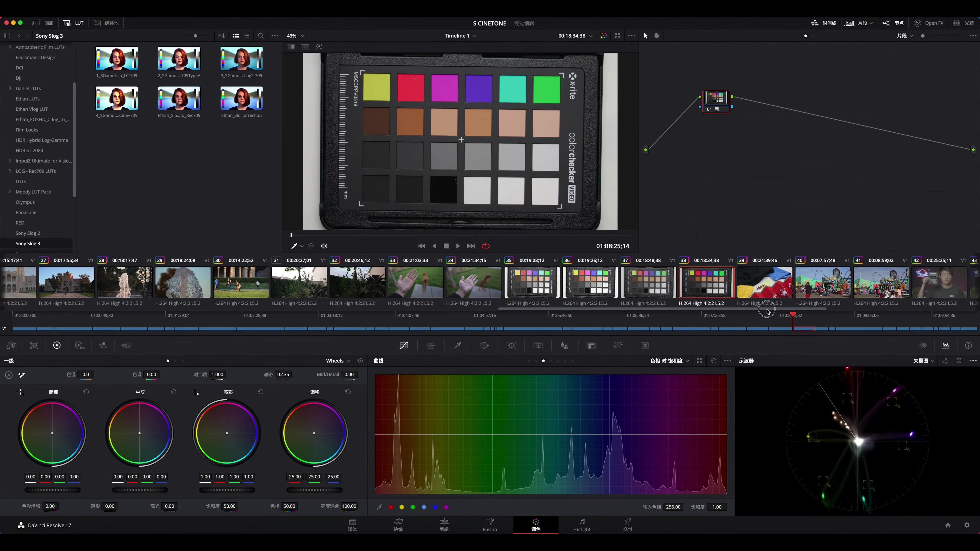
drag(767, 311, 886, 310)
click(638, 285)
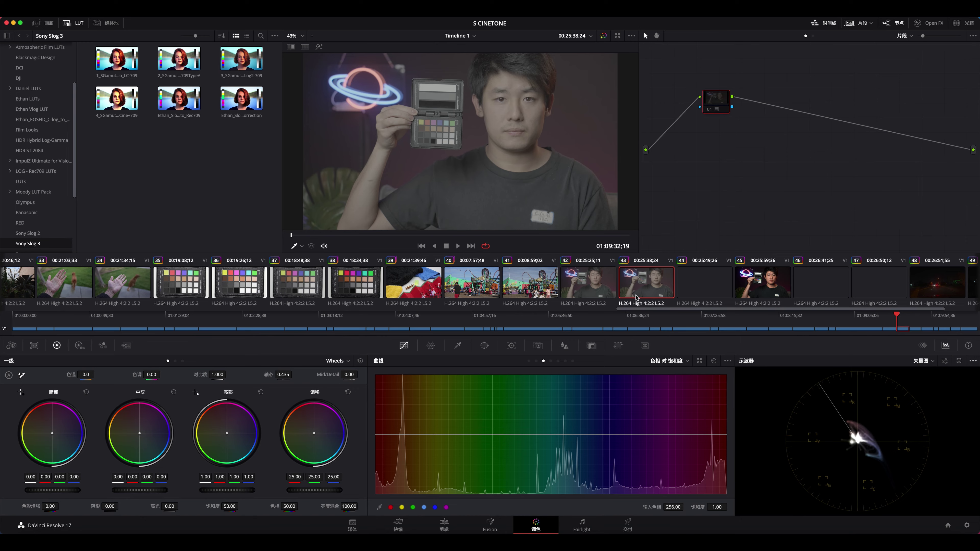
click(594, 279)
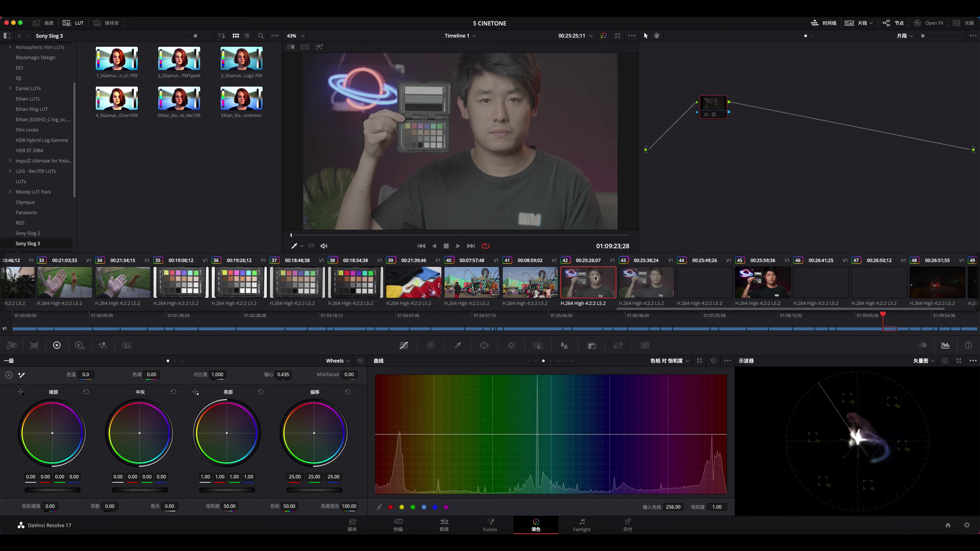
key(Down)
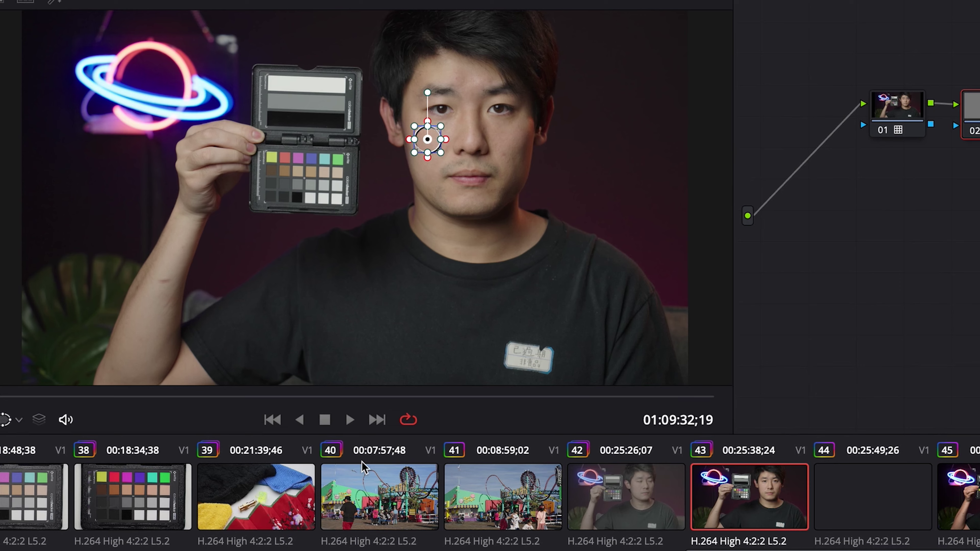
click(647, 487)
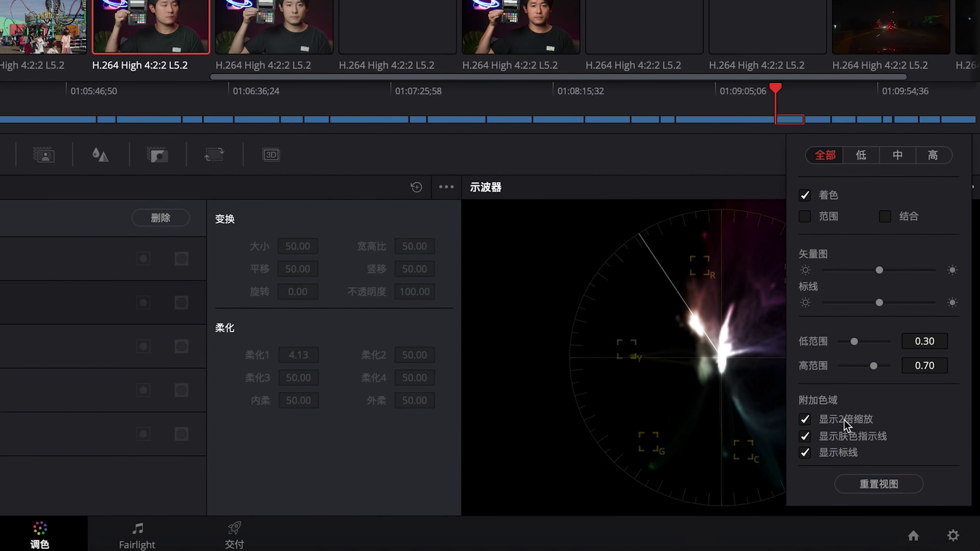
click(702, 281)
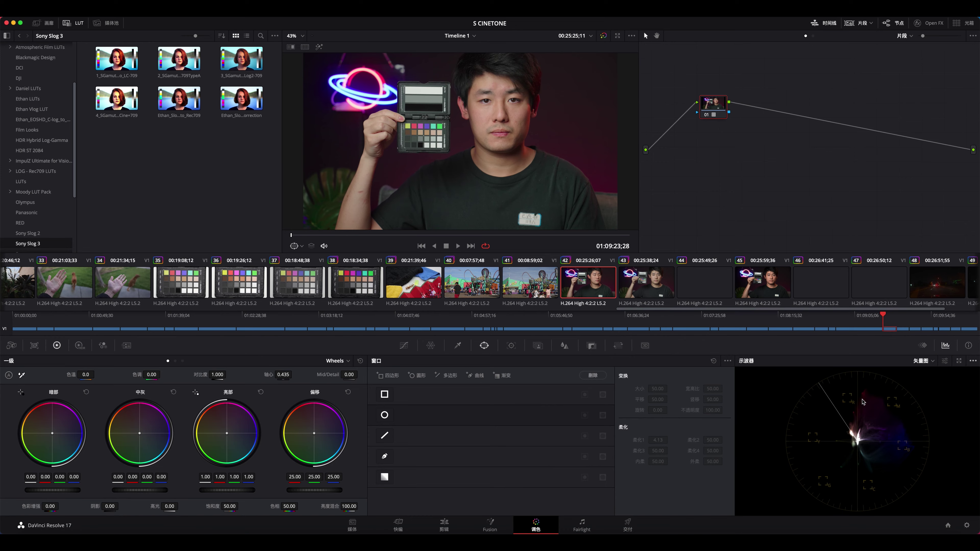
Go to clip 39 with the red folding fan and toggle its LUT node to compare colors on the vectorscope
key(Up)
key(Up)
key(Up)
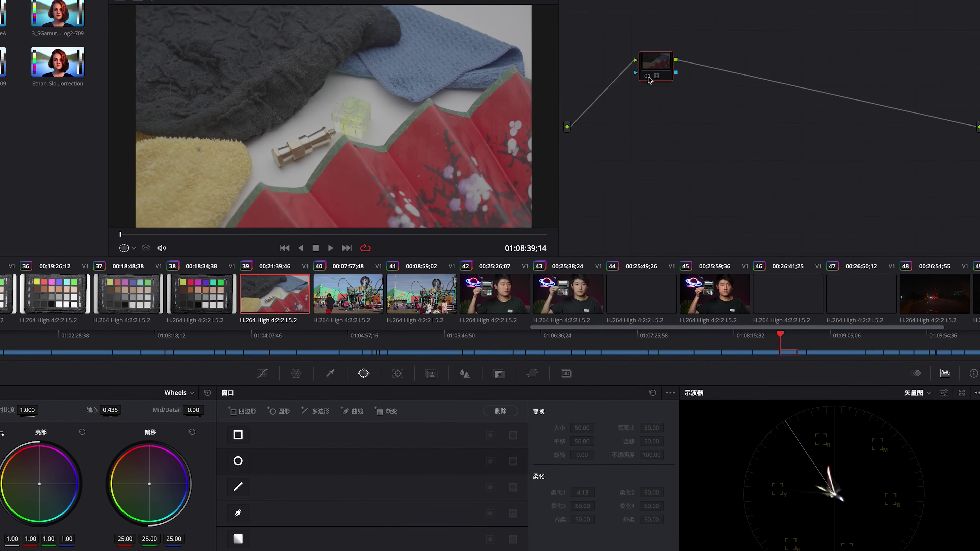
click(648, 77)
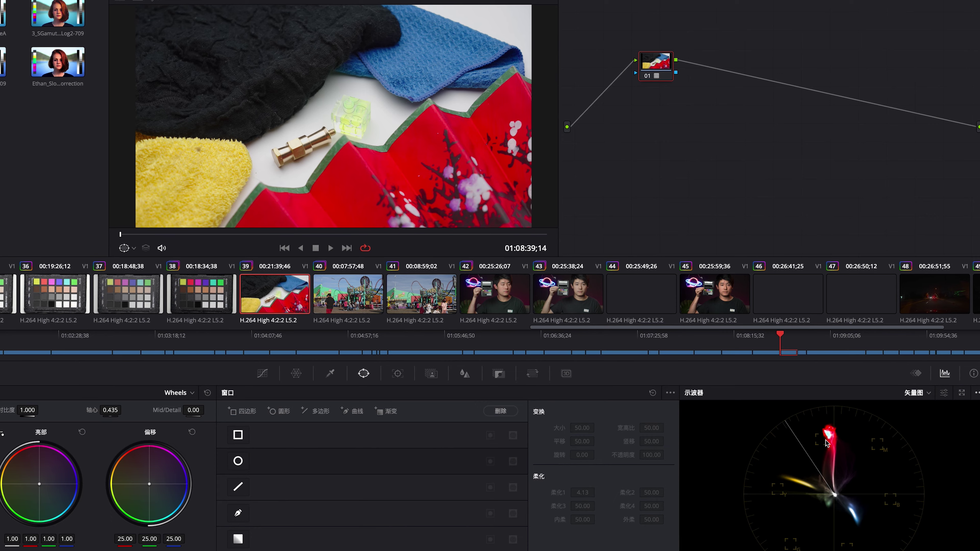
key(ctrl+d)
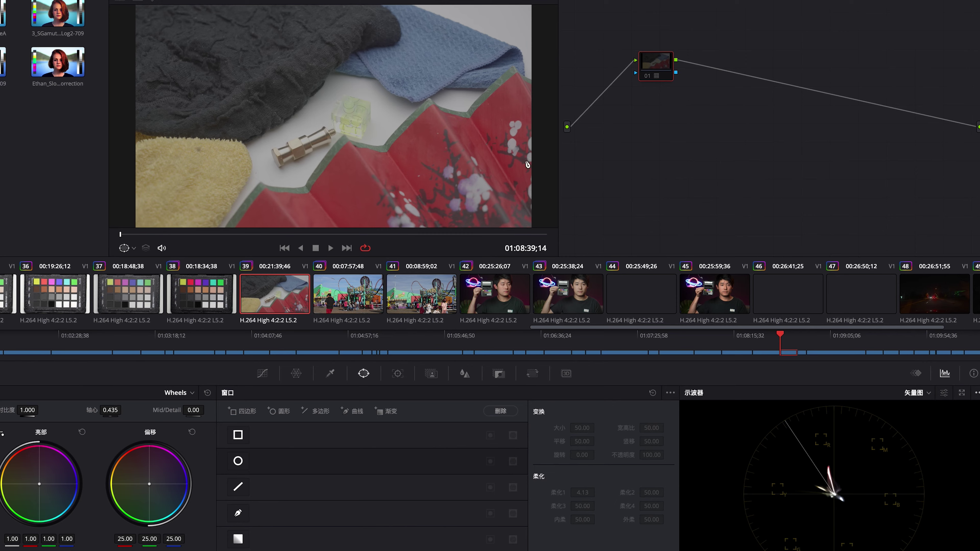
click(648, 77)
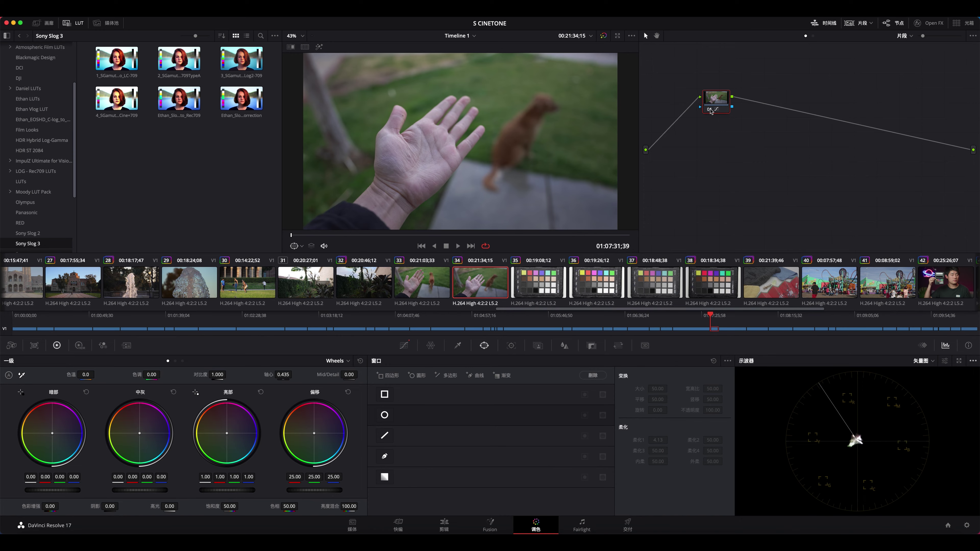
Show the Curves controls and apply a conversion LUT to node 01 of burger sign clip 14
click(404, 345)
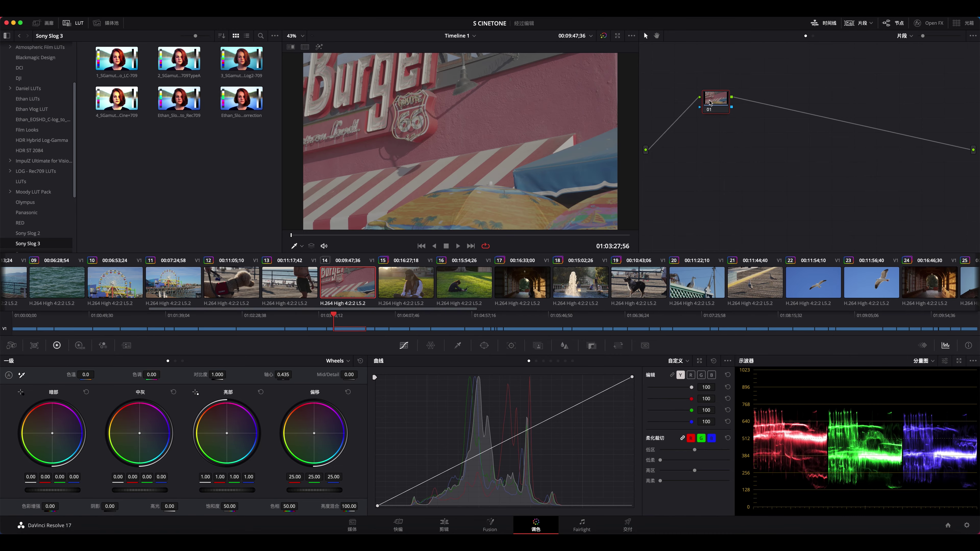
right_click(718, 101)
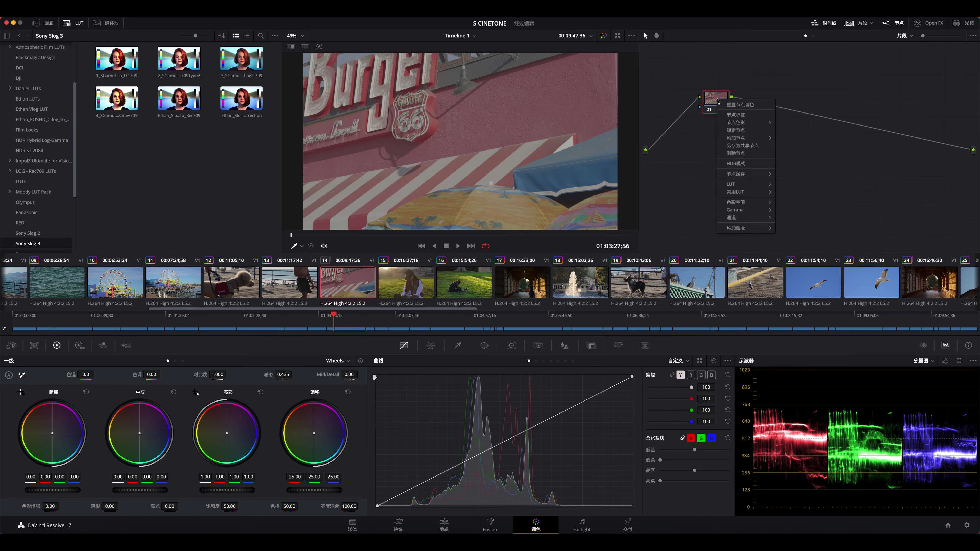
mouse_move(732, 185)
mouse_move(809, 461)
click(764, 463)
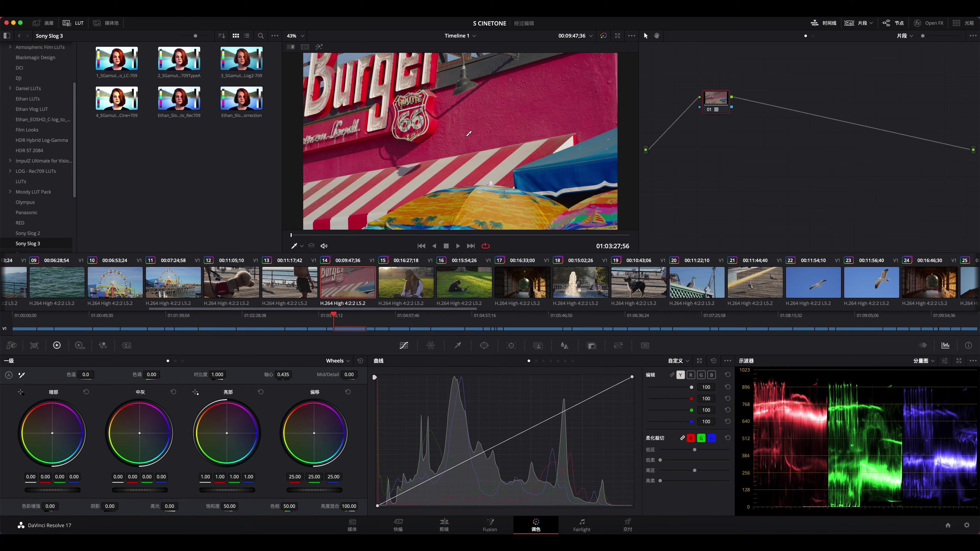
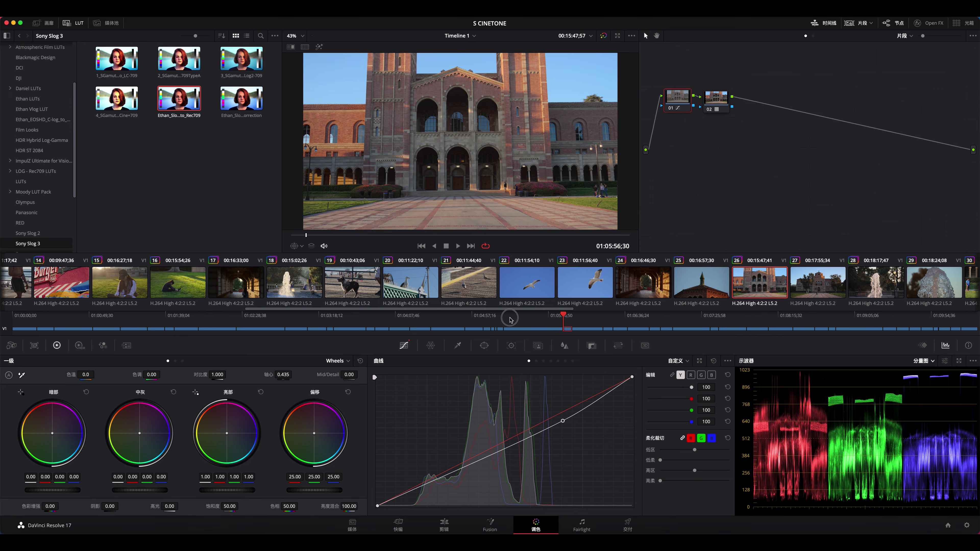
View beach clip 03, and apply the Ethan_Slog3_Scinetone_to_Rec709 LUT to archway clip 24
click(147, 281)
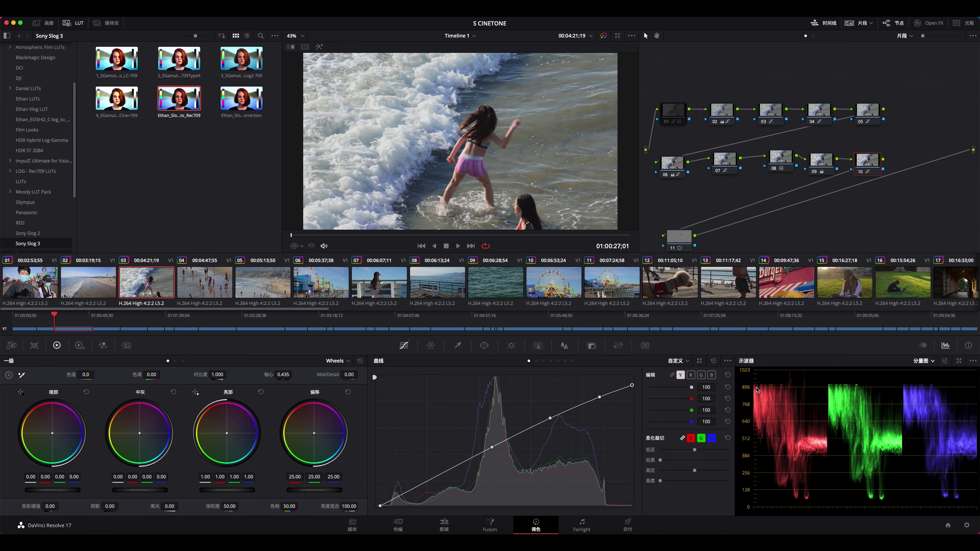
drag(267, 309, 380, 311)
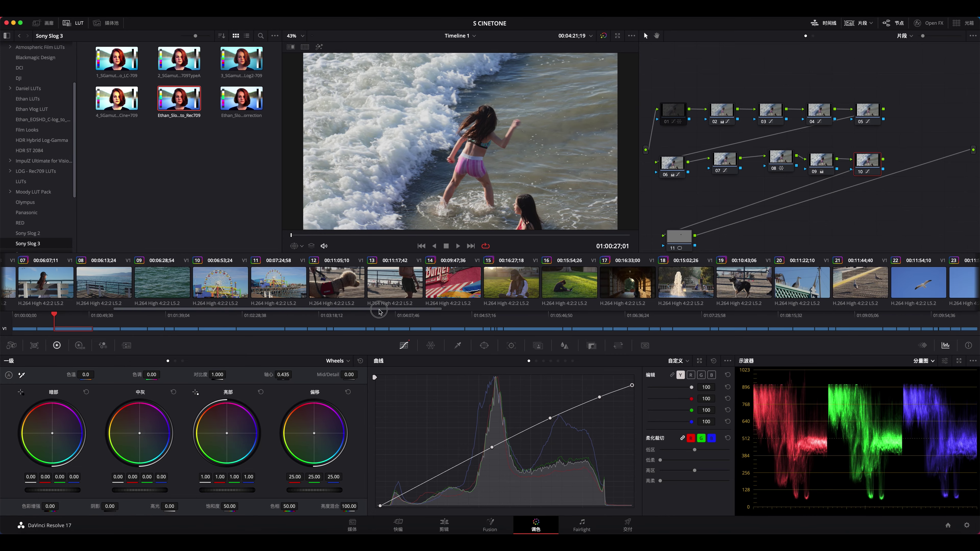
click(511, 287)
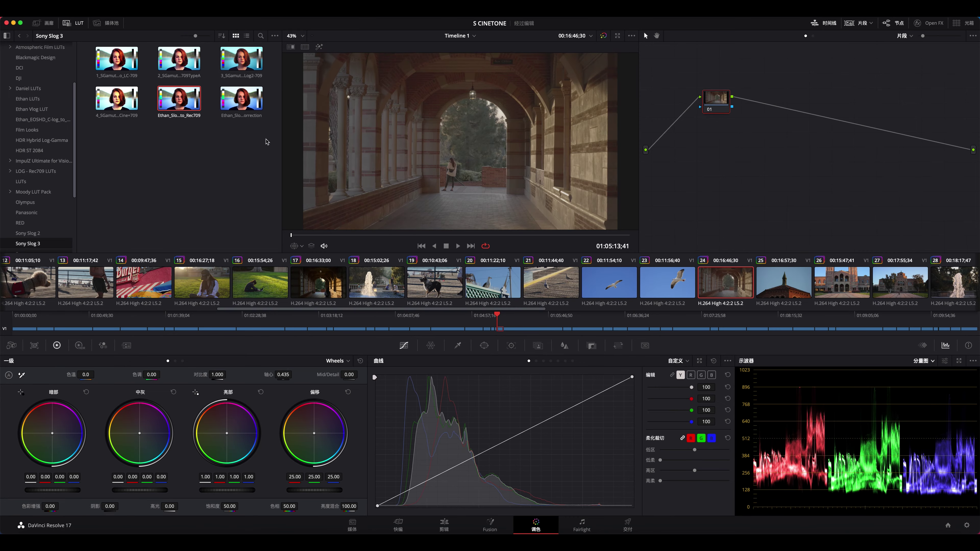
drag(179, 101, 451, 156)
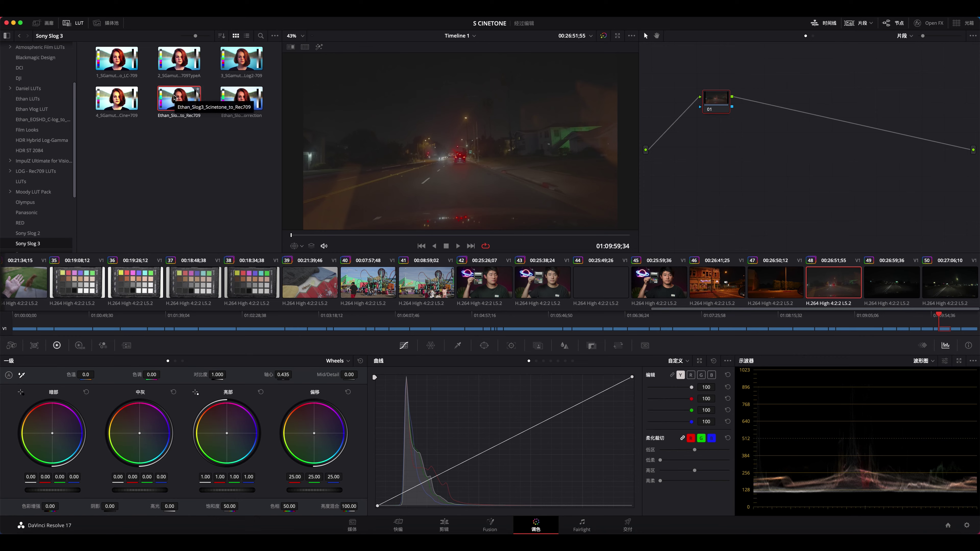
Apply the Ethan_Slog3_Scinetone_to_Rec709 LUT to night road clip 48, and view Ferris wheel clip 06
double_click(184, 96)
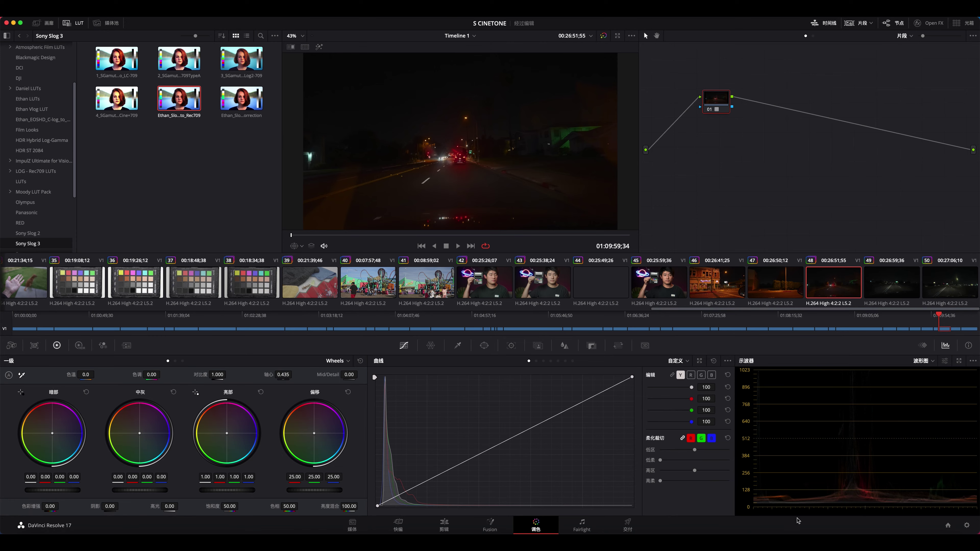
drag(776, 311, 47, 326)
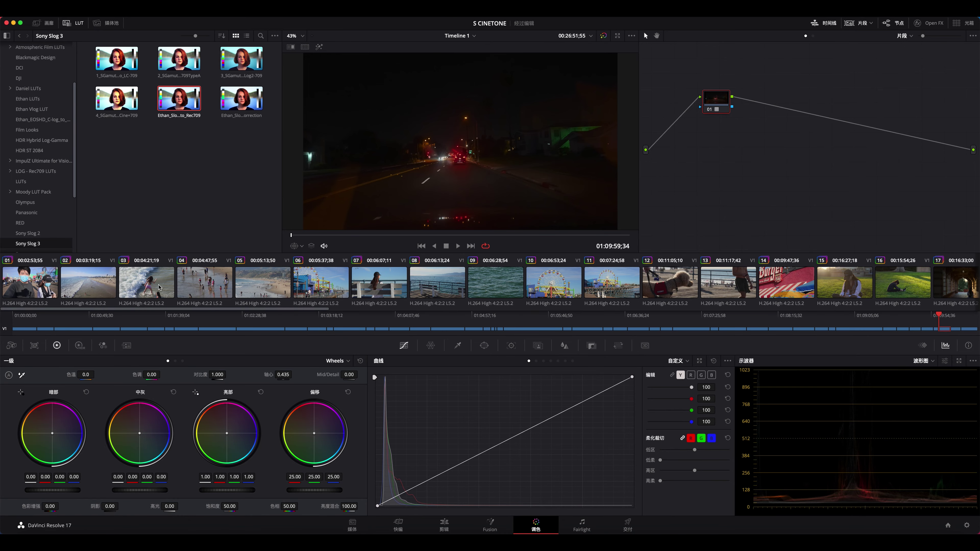
click(321, 282)
On archway clip 24, shape the luminance curve into an S by pulling in its end points, lowering the shadows and raising the highlights
drag(329, 309, 449, 317)
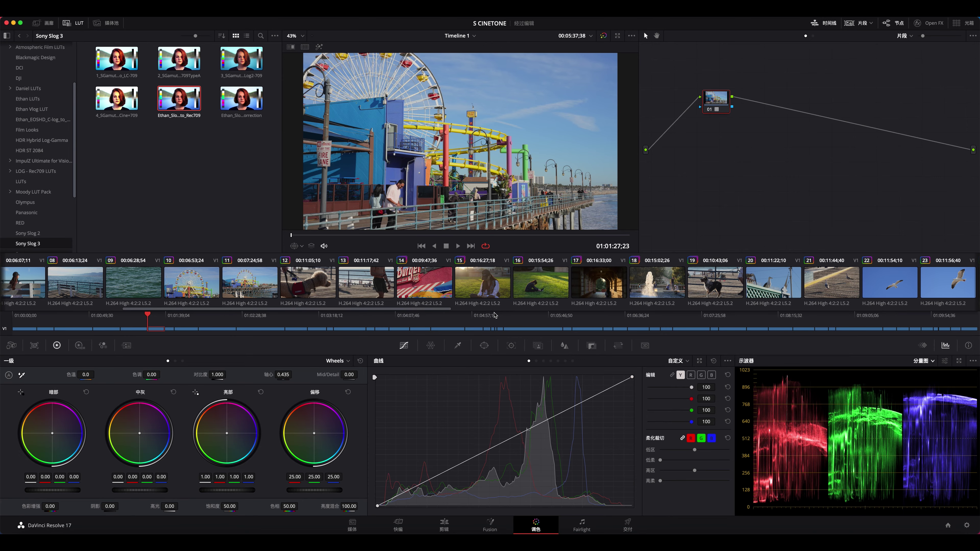
click(607, 292)
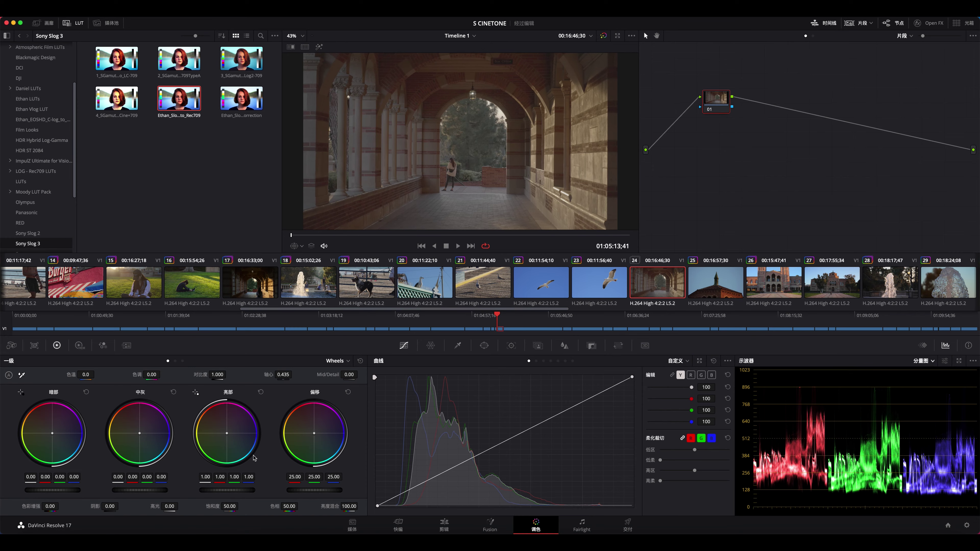
click(690, 375)
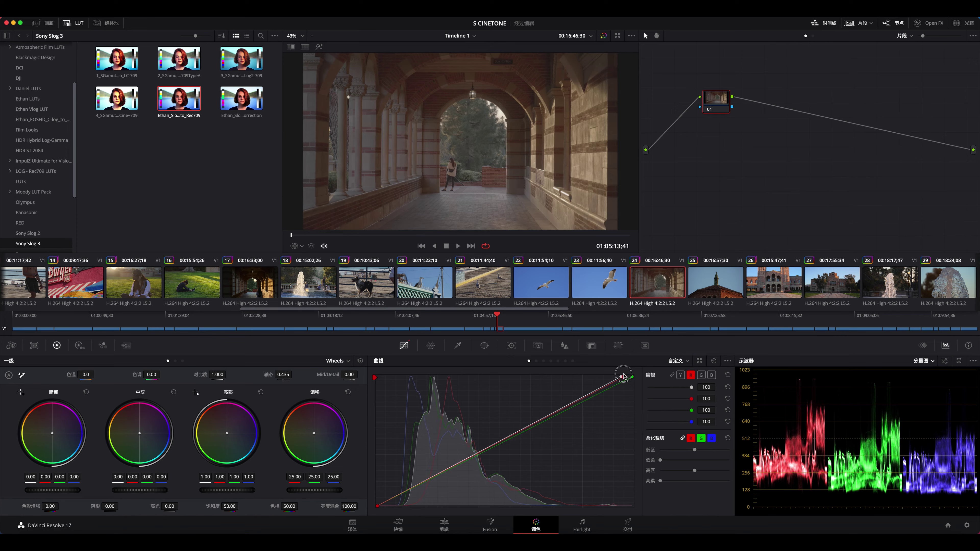
click(681, 375)
drag(447, 464, 447, 482)
drag(543, 425, 542, 407)
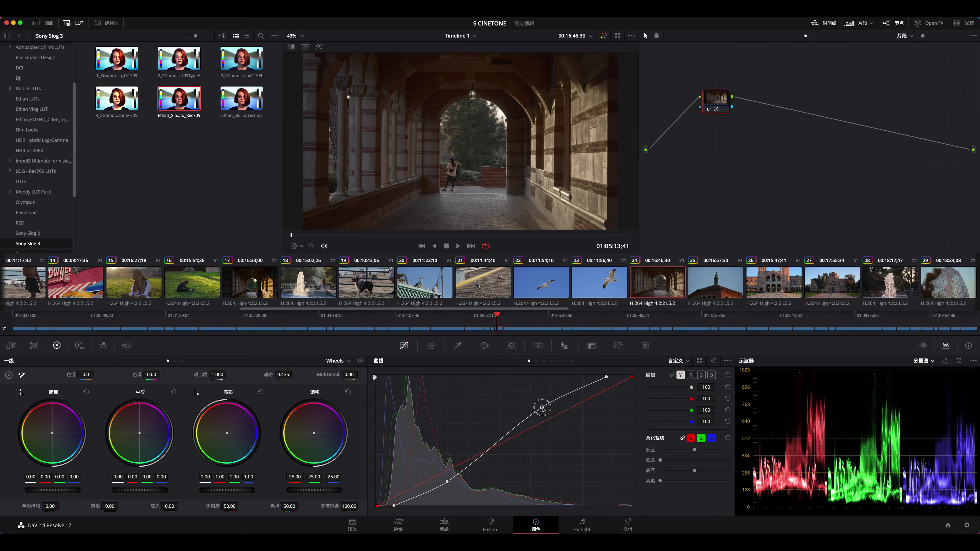
Set the archway clip's saturation to 90
click(229, 507)
text(90)
key(Return)
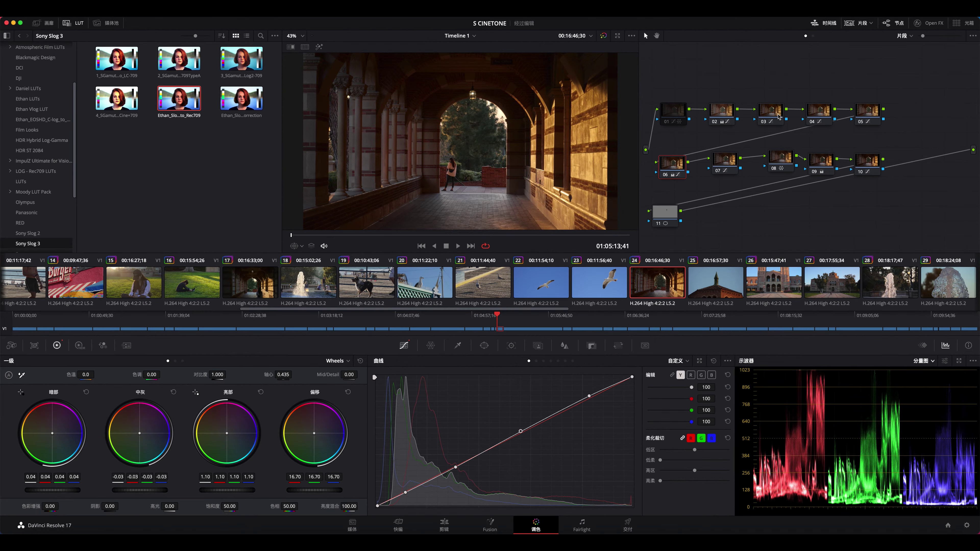
Select node 02 of the archway clip's grade to examine its luminance versus saturation curve
click(725, 116)
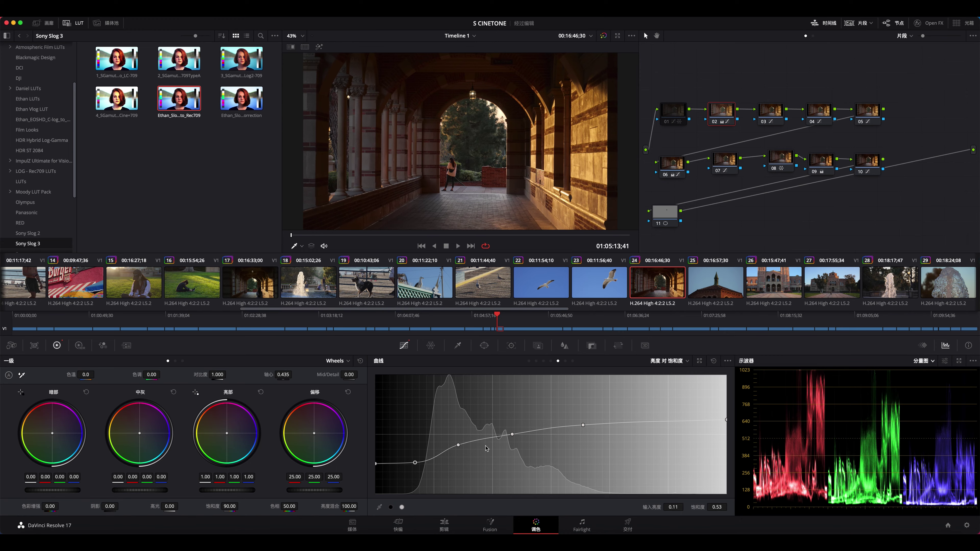
Save the project, and on fountain clip 28 steepen the luminance curve and raise the hue versus saturation curve to 1.83
key(super+s)
key(Down)
key(Down)
key(Down)
key(Down)
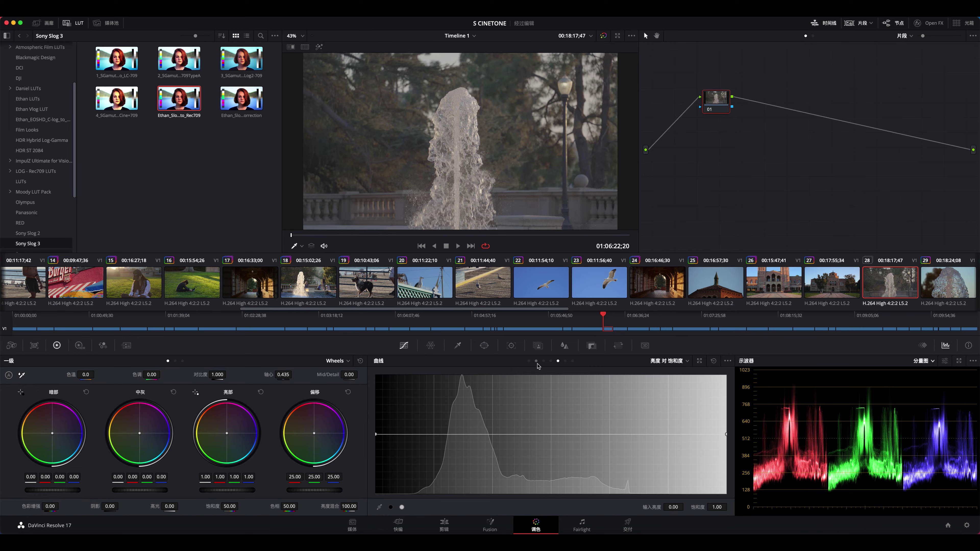
click(530, 363)
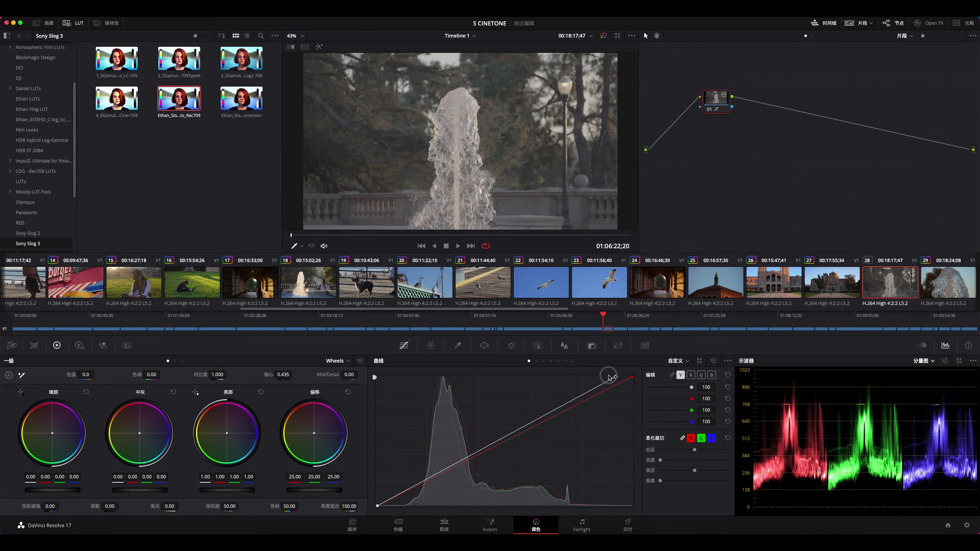
drag(547, 436, 547, 401)
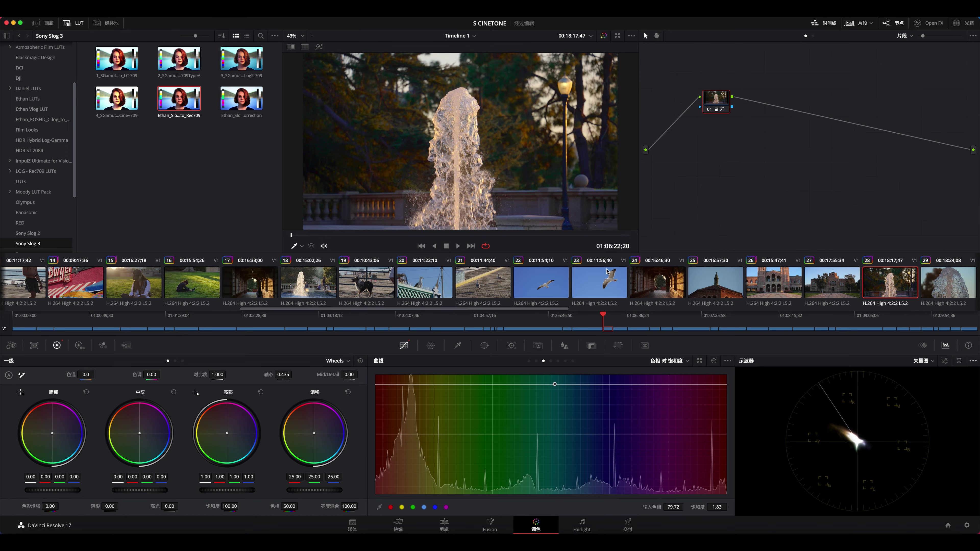
Copy the grade of fountain clip 28 onto archway clip 17
click(269, 283)
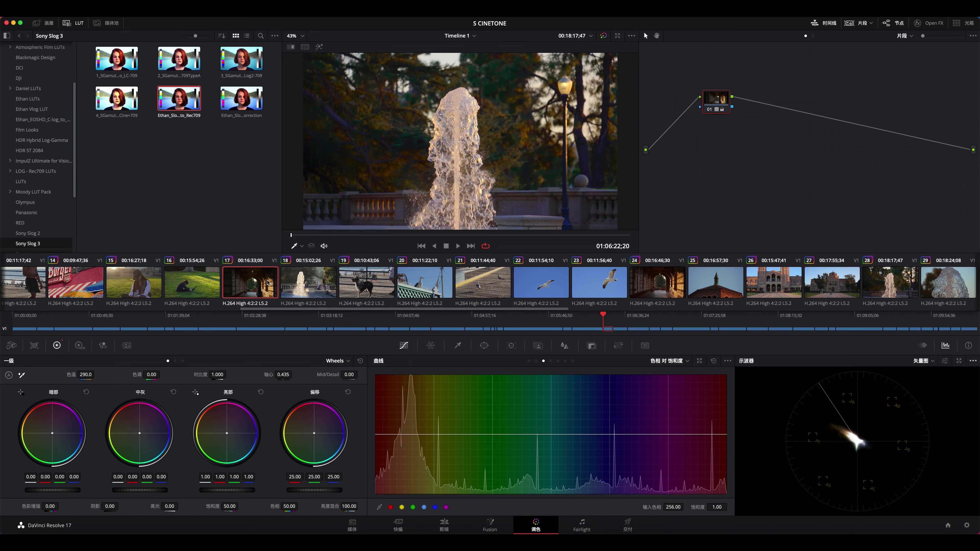
middle_click(904, 289)
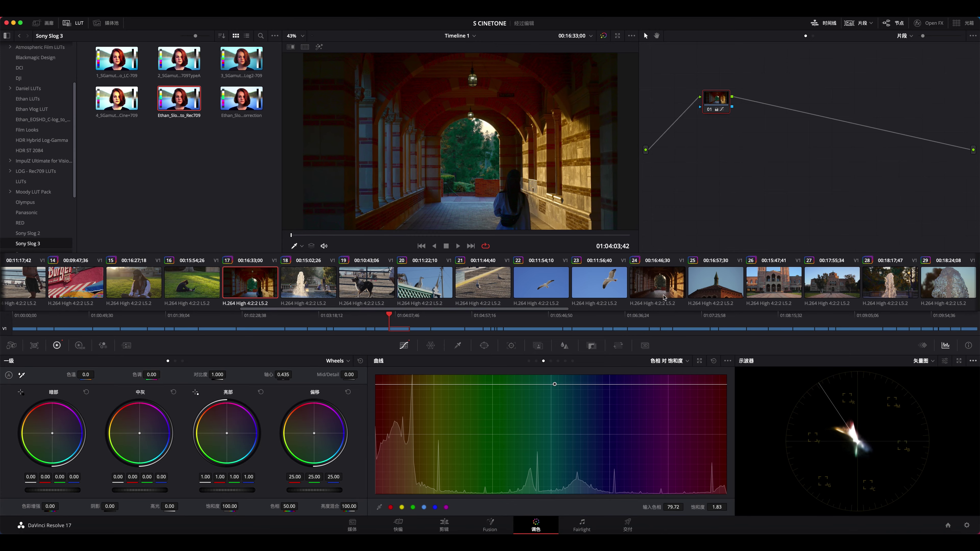
Switch fountain clip 28 to the twelve-node grade and select its node 01
click(883, 279)
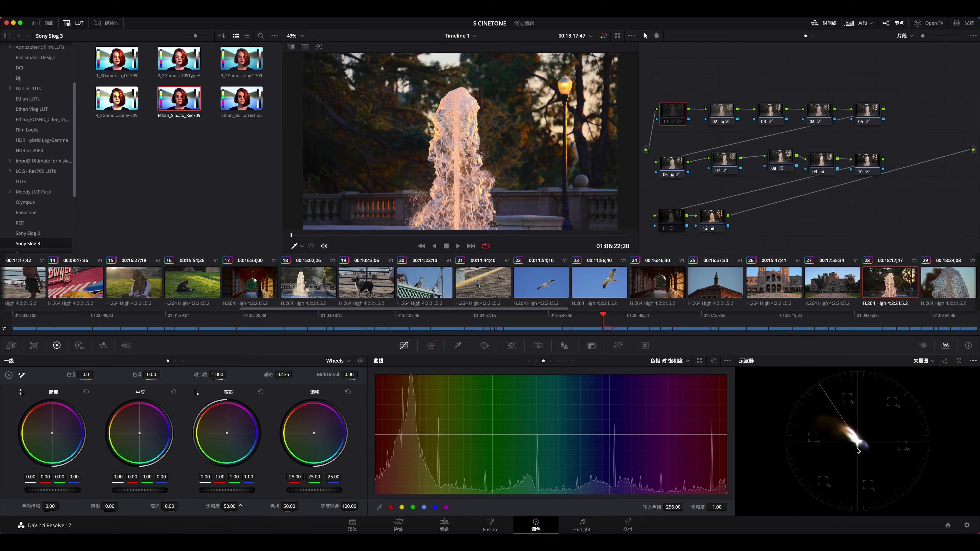
click(667, 124)
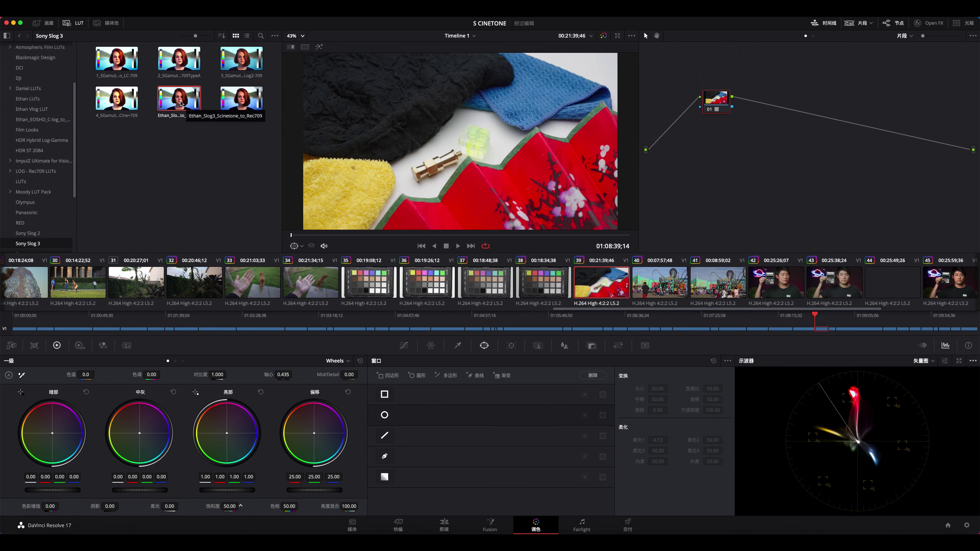
Apply the Ethan_Slog3_Scinetone_to_Rec709 LUT to clip 39 with the colored fabrics and red fan
drag(179, 101, 509, 189)
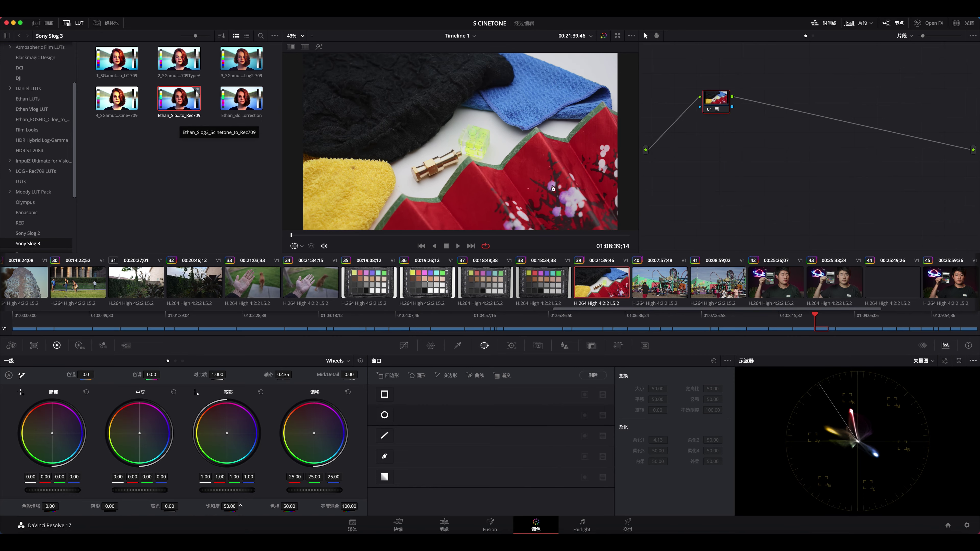